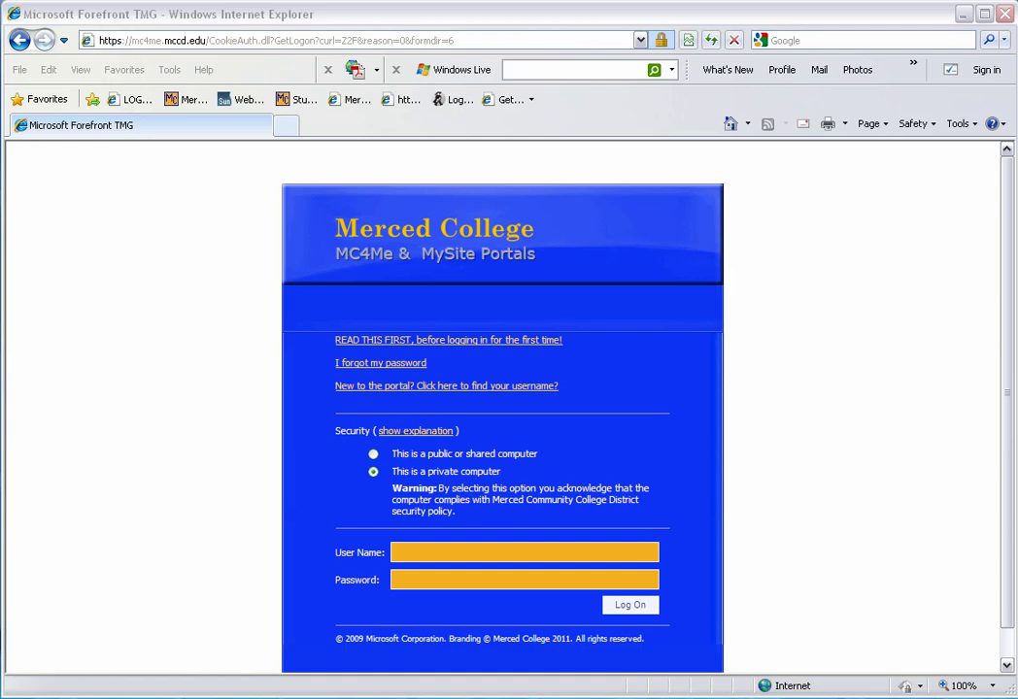
- Open the username lookup page and enter a placeholder last name and 7-digit student ID
drag(1017, 192, 331, 197)
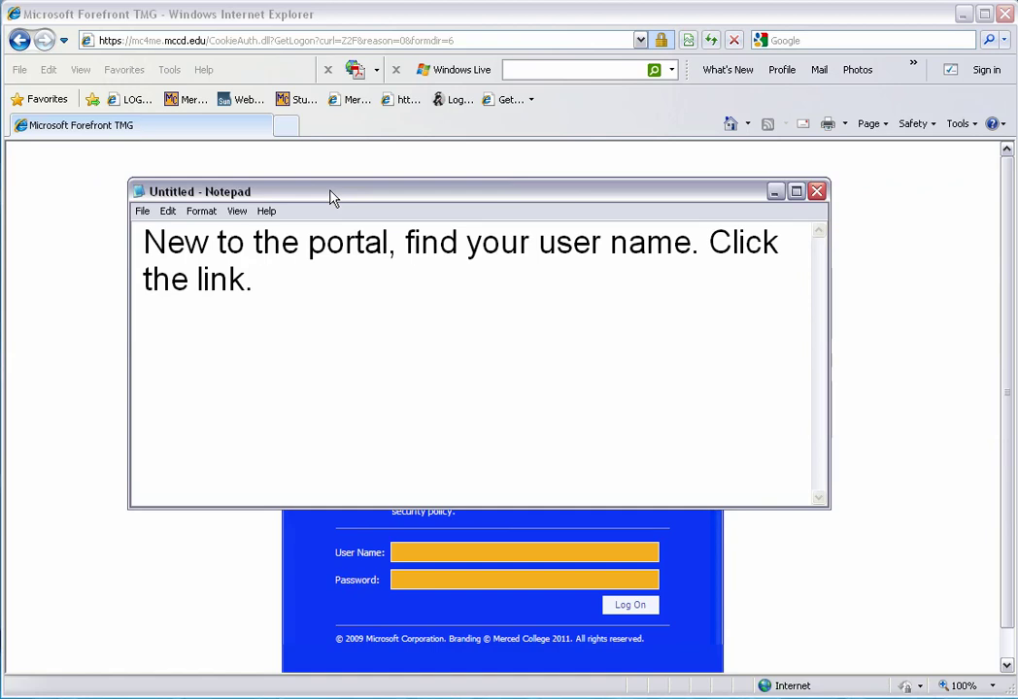
drag(331, 197, 1017, 233)
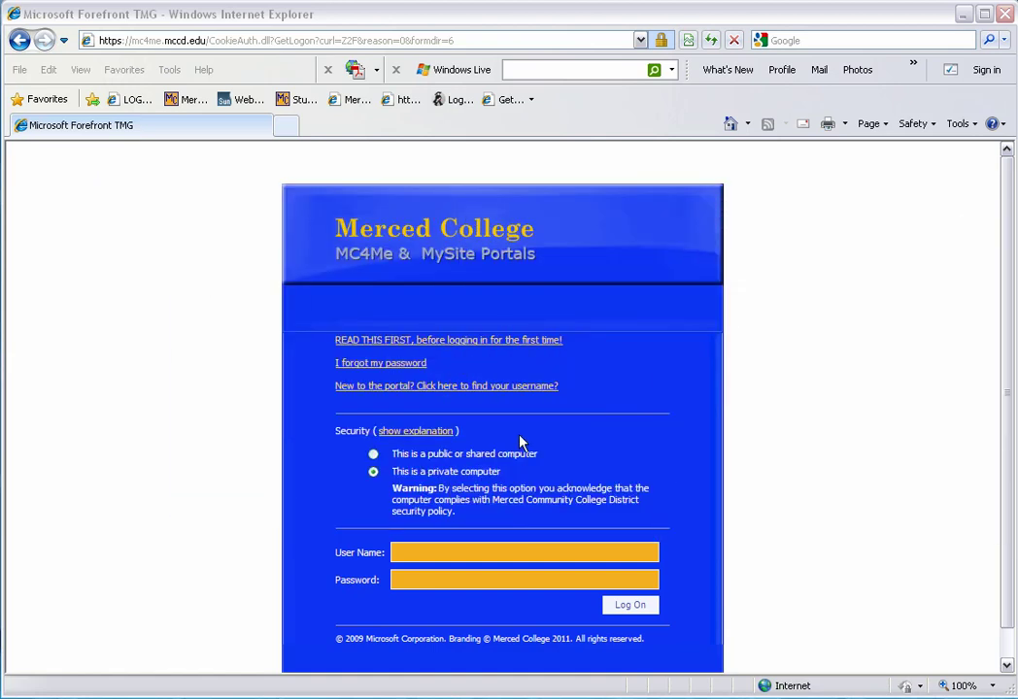
click(412, 389)
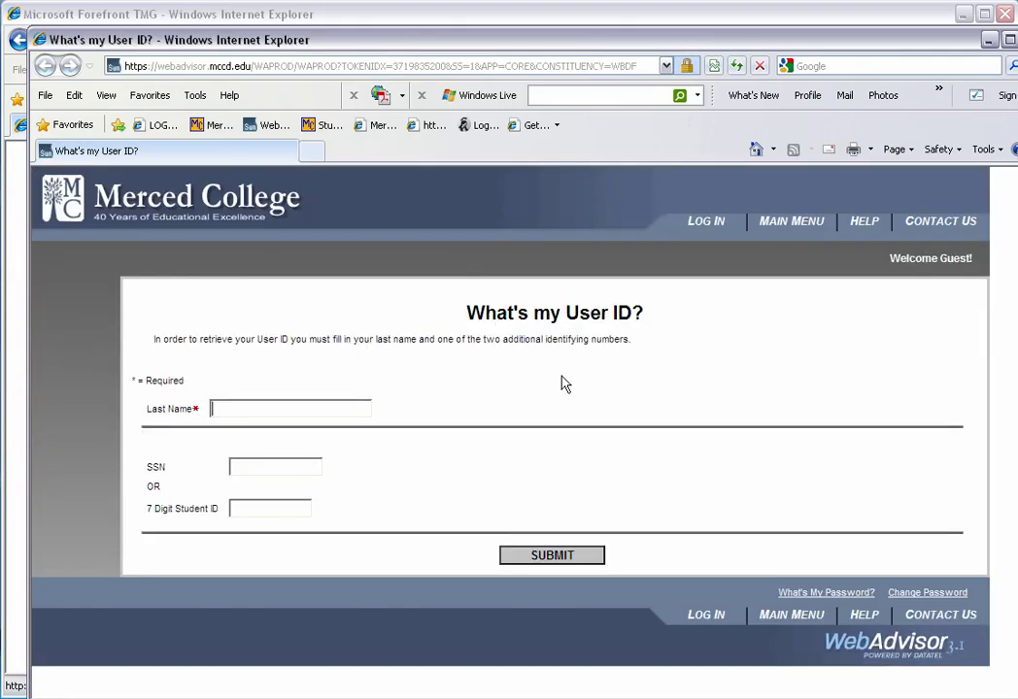
click(214, 409)
text(Ss)
text(t name)
key(Tab)
key(Tab)
text(01234)
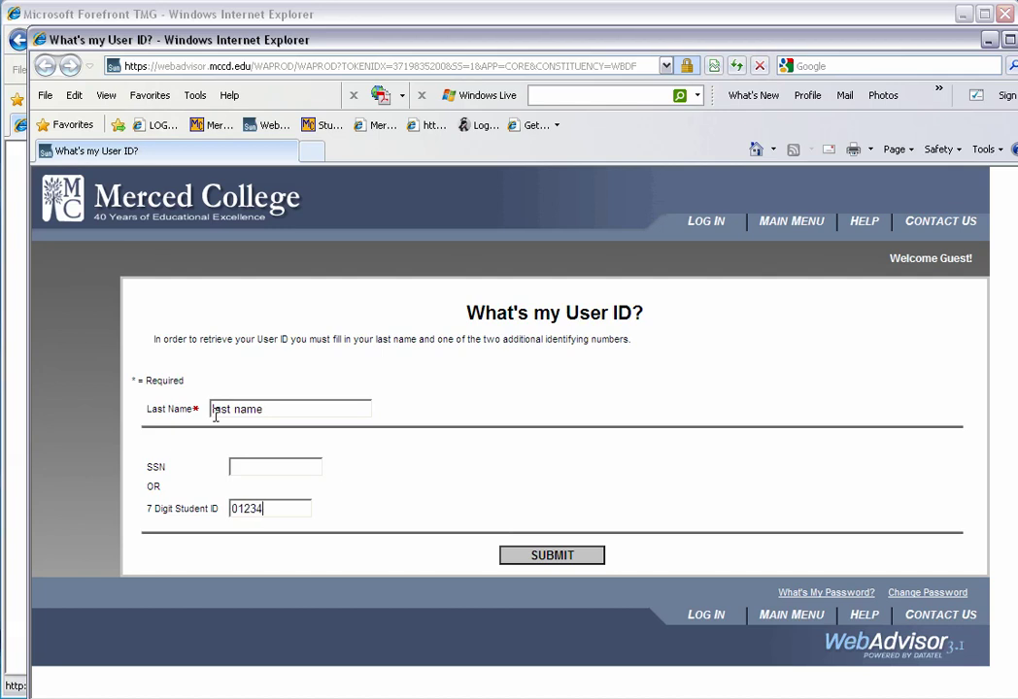
text(56)
- Make the Last Name entry a hyphenated double last name and put the user-ID window away
mouse_move(950, 40)
mouse_down()
mouse_move(327, 68)
mouse_move(69, 63)
mouse_up()
click(190, 63)
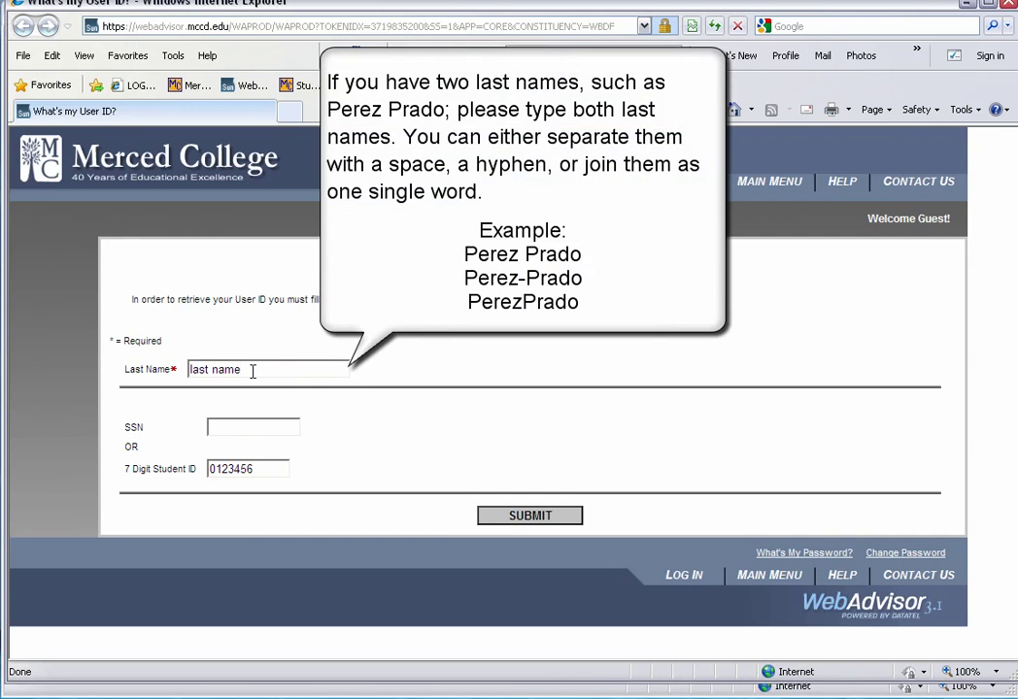
text(1 and)
text( last name)
key(BackSpace)
key(BackSpace)
text(-)
key(Delete)
key(Delete)
key(Delete)
key(Delete)
key(BackSpace)
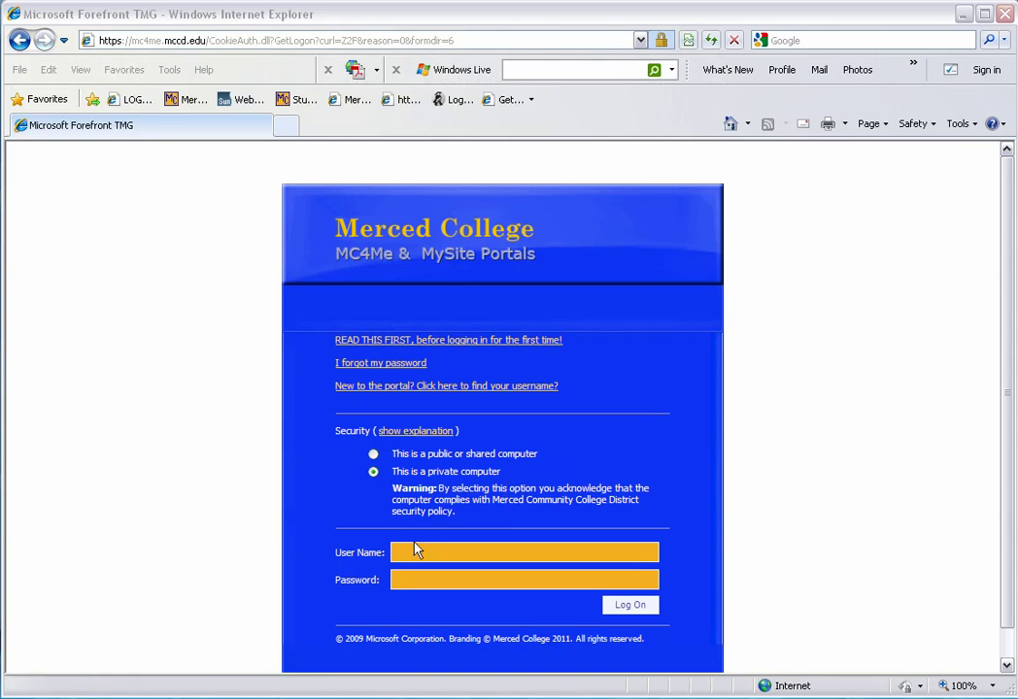
- Enter the portal username in the login page's User Name field
click(416, 551)
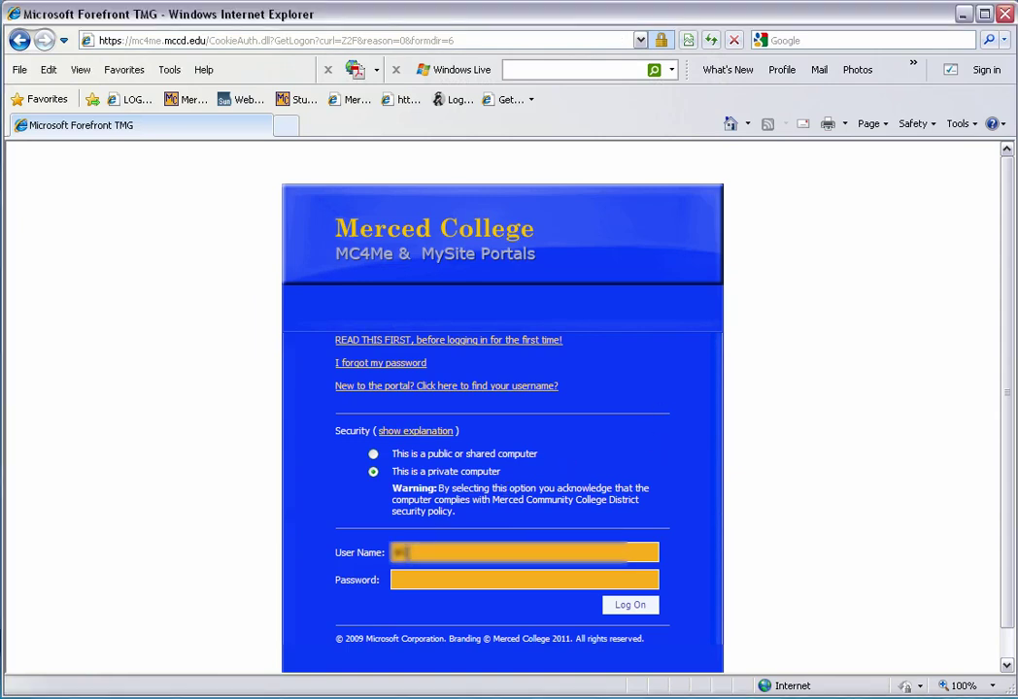
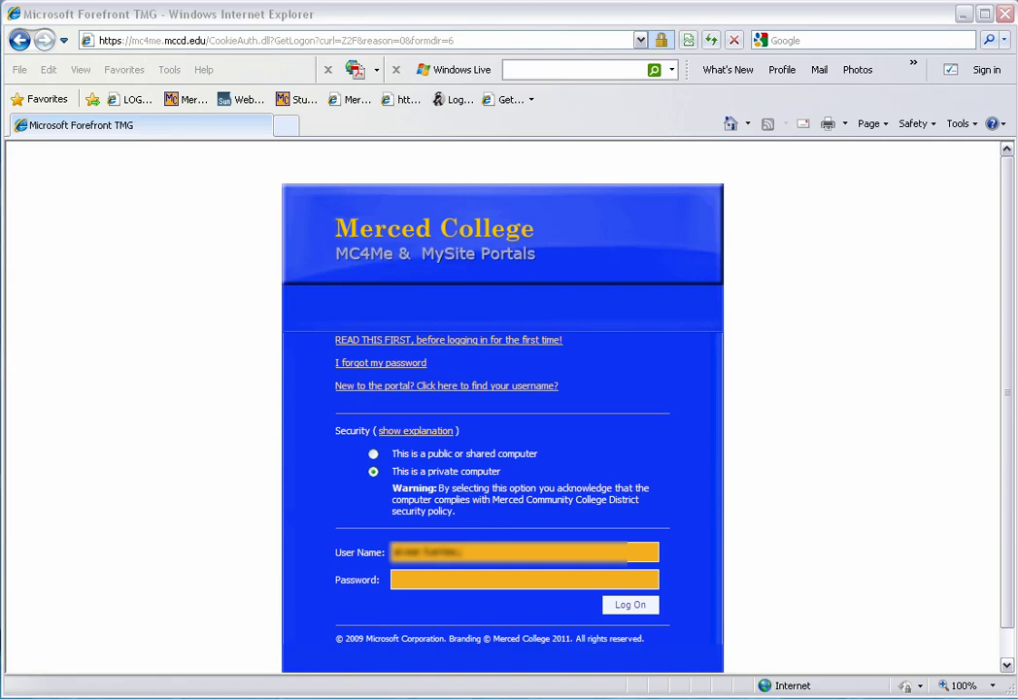
- Fix 'inittail' to 'initial' in the note and add an example birth date below the MMDDYY line
drag(449, 318, 261, 254)
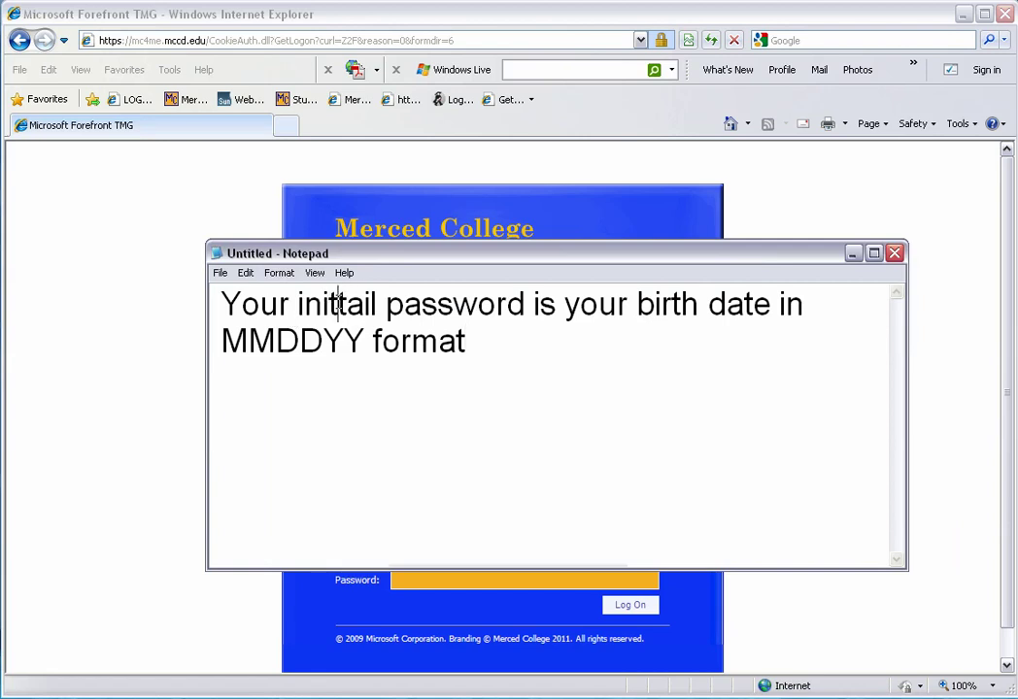
click(336, 307)
text(ial)
key(Delete)
key(Delete)
key(Delete)
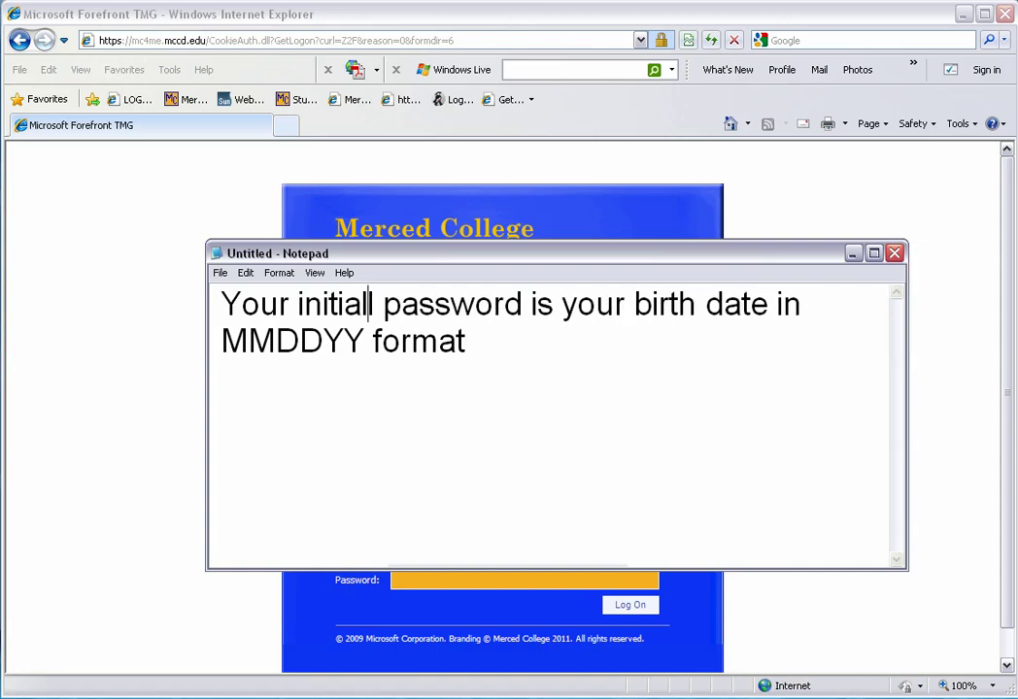
key(Delete)
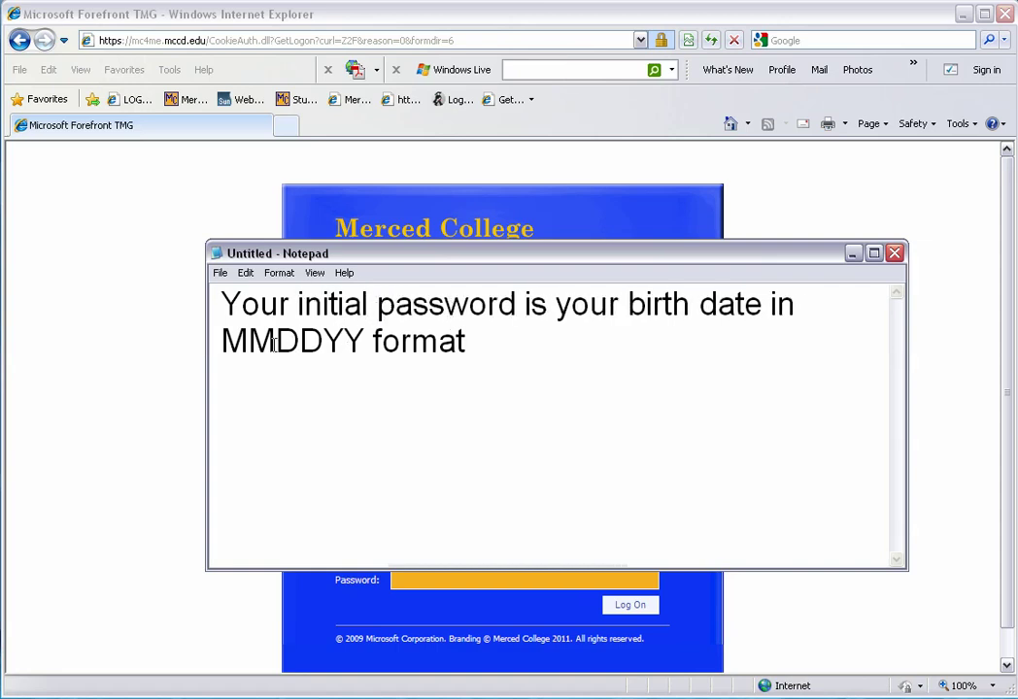
click(480, 345)
key(Return)
text(01)
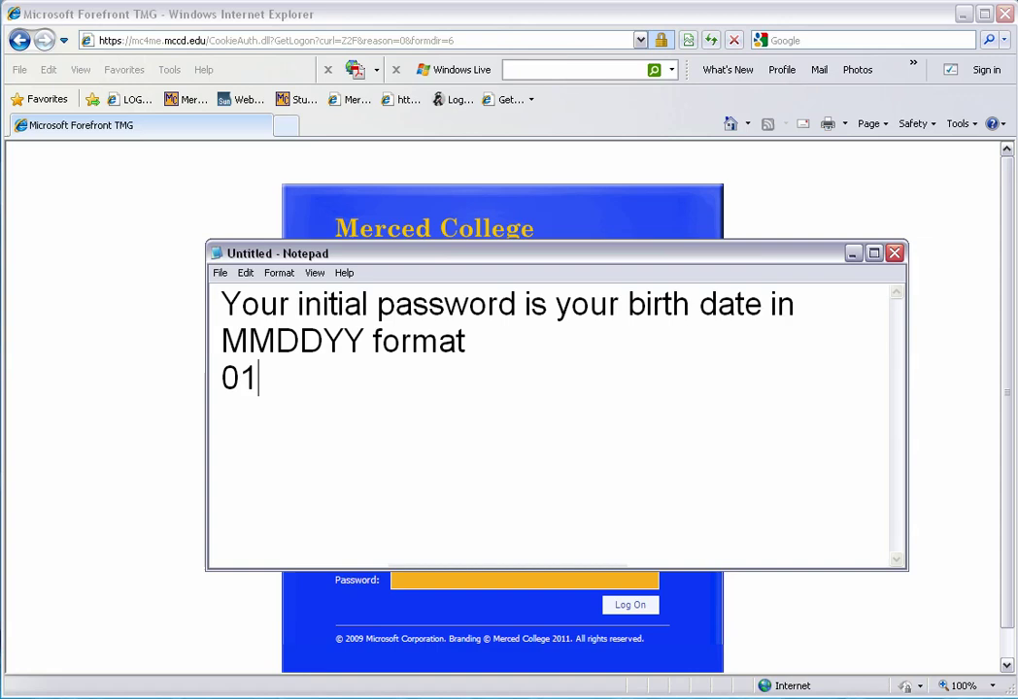
text(02)
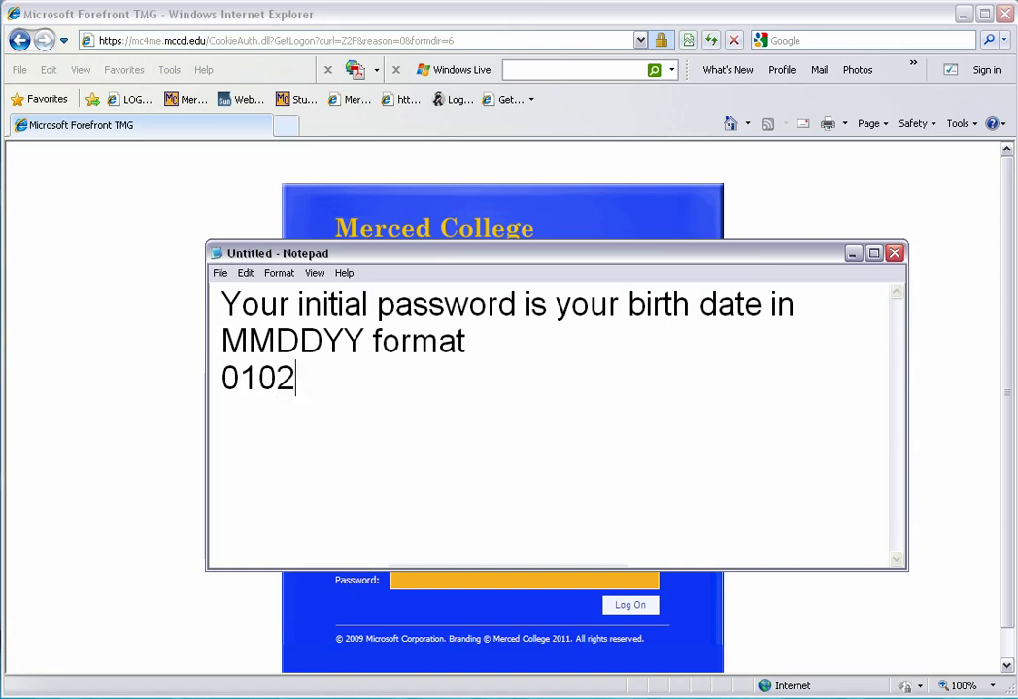
text(80)
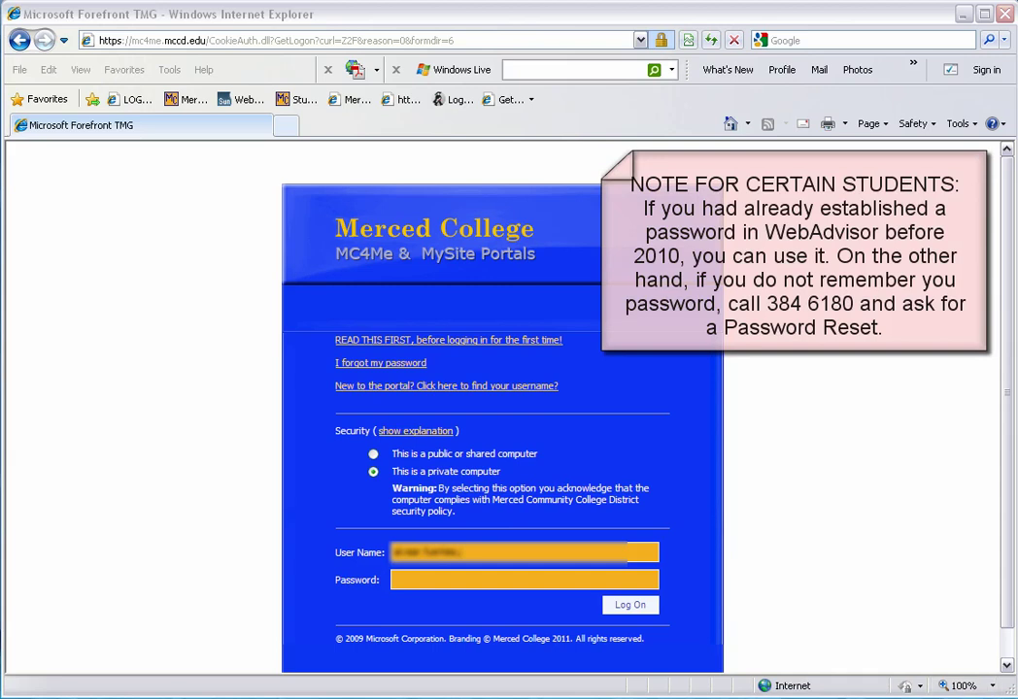
- Log on using the birth date in MMDDYY format as the password
click(403, 580)
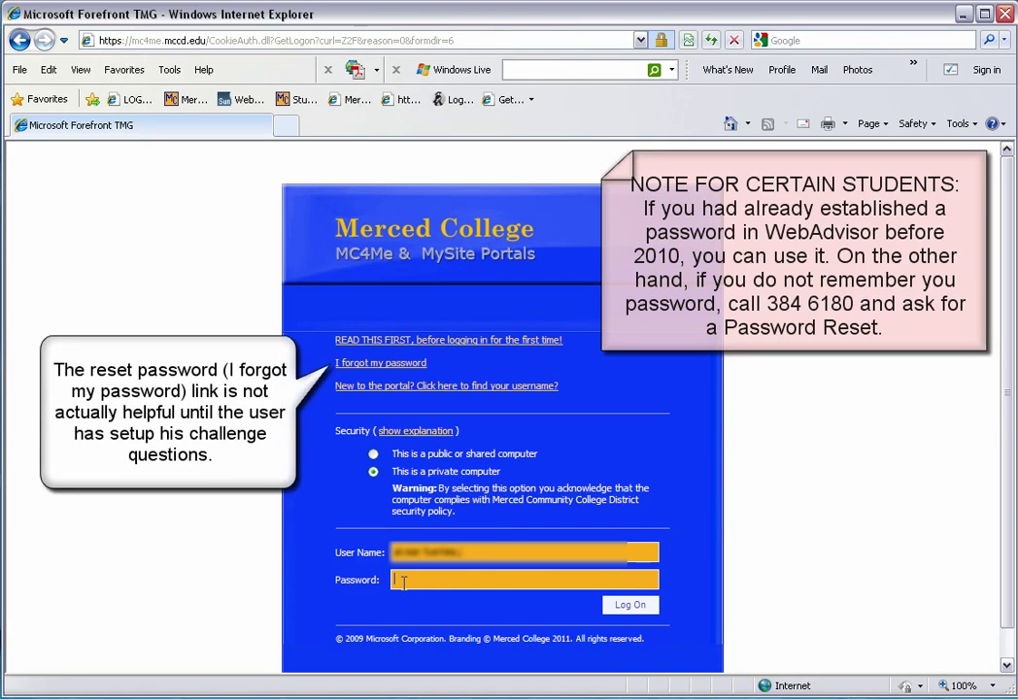
text(***)
text(****)
text(*)
text(**)
click(626, 606)
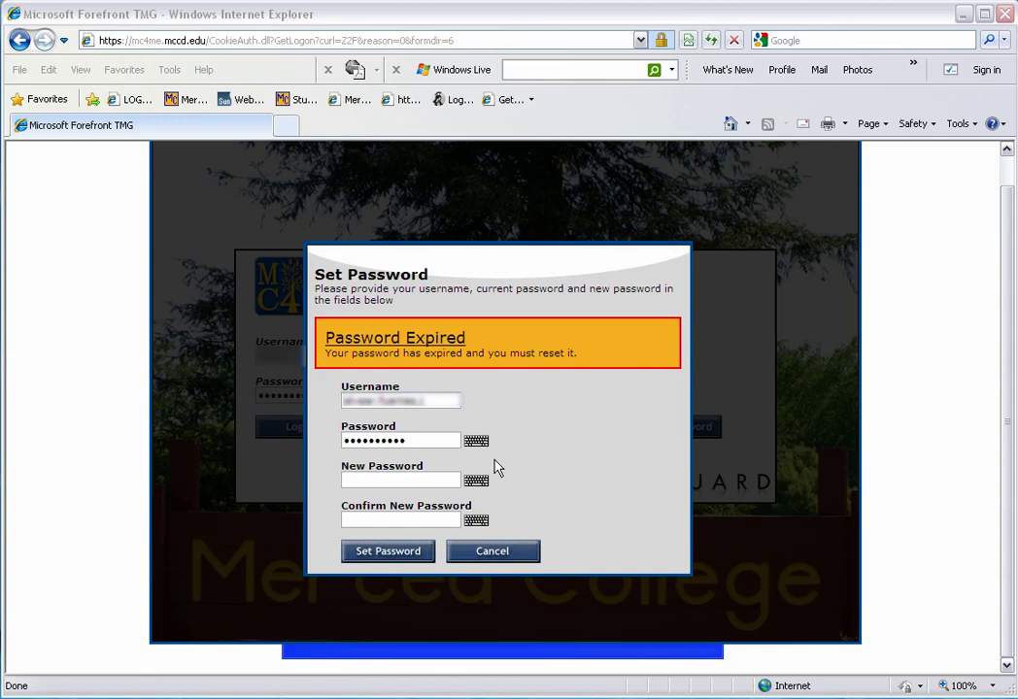
- Enter the new password in both the New Password and Confirm New Password fields
click(372, 479)
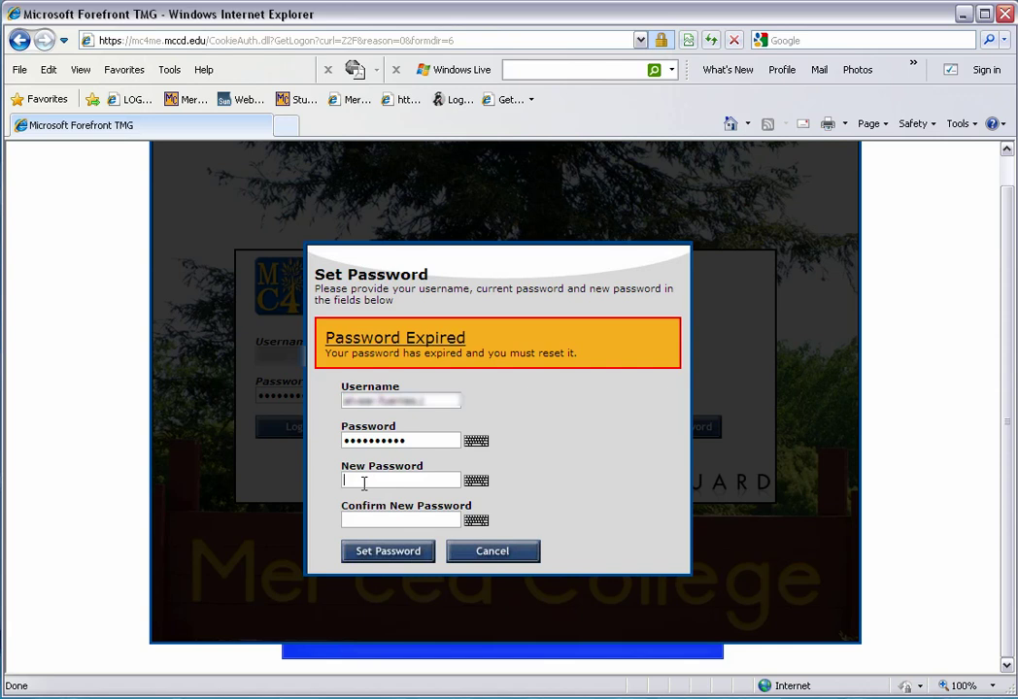
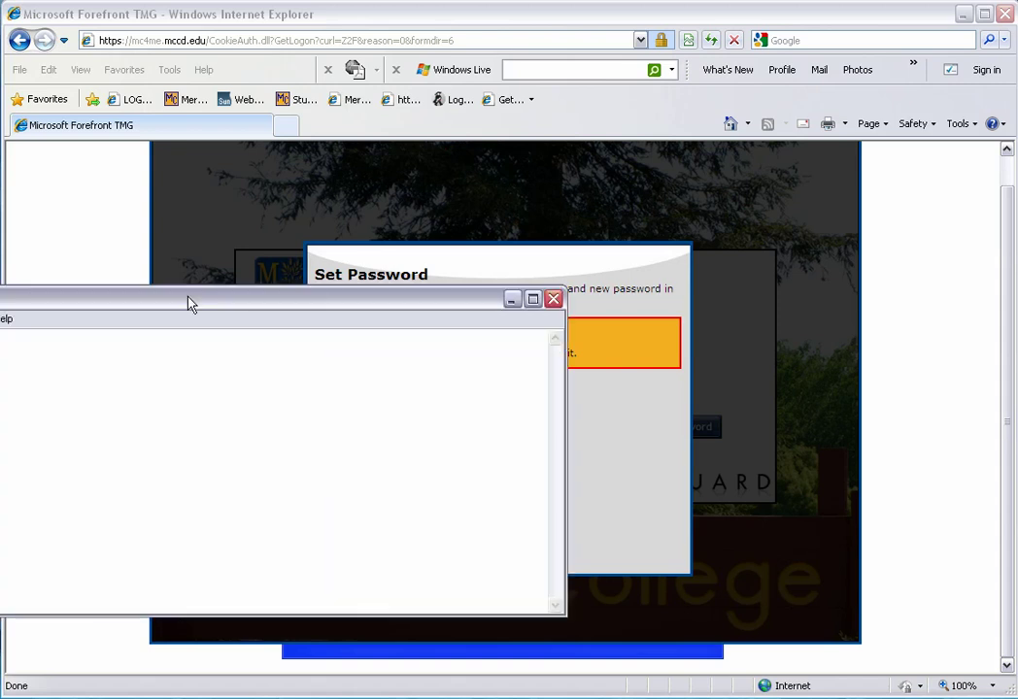
- Type the allowed symbols !@#$%; into a Notepad note, then move the note aside
drag(189, 302, 482, 263)
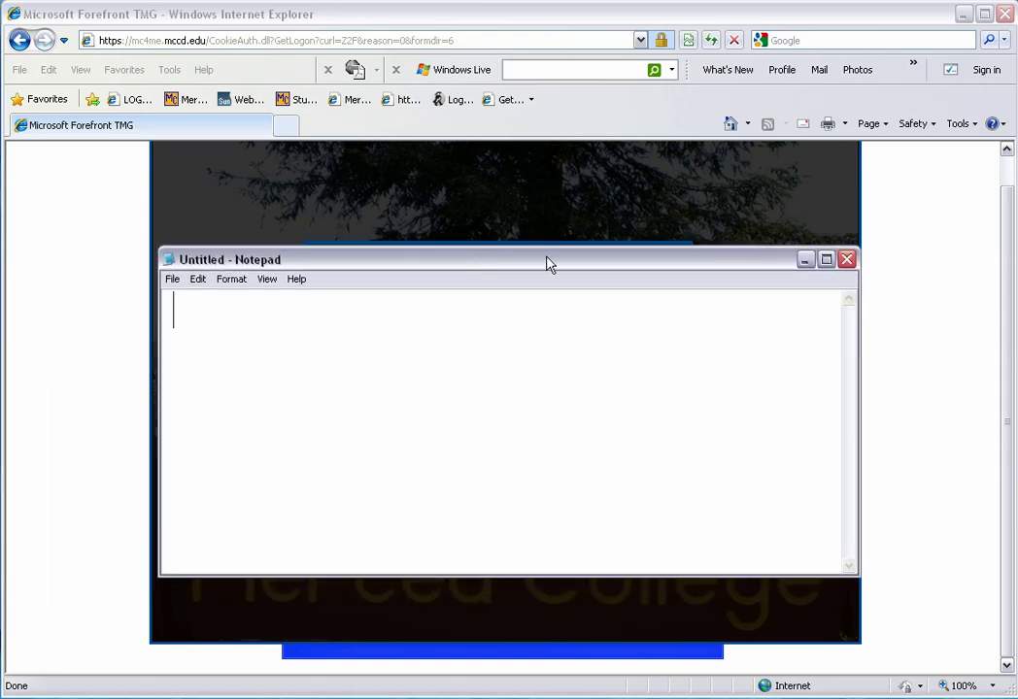
text(!)
text(@#)
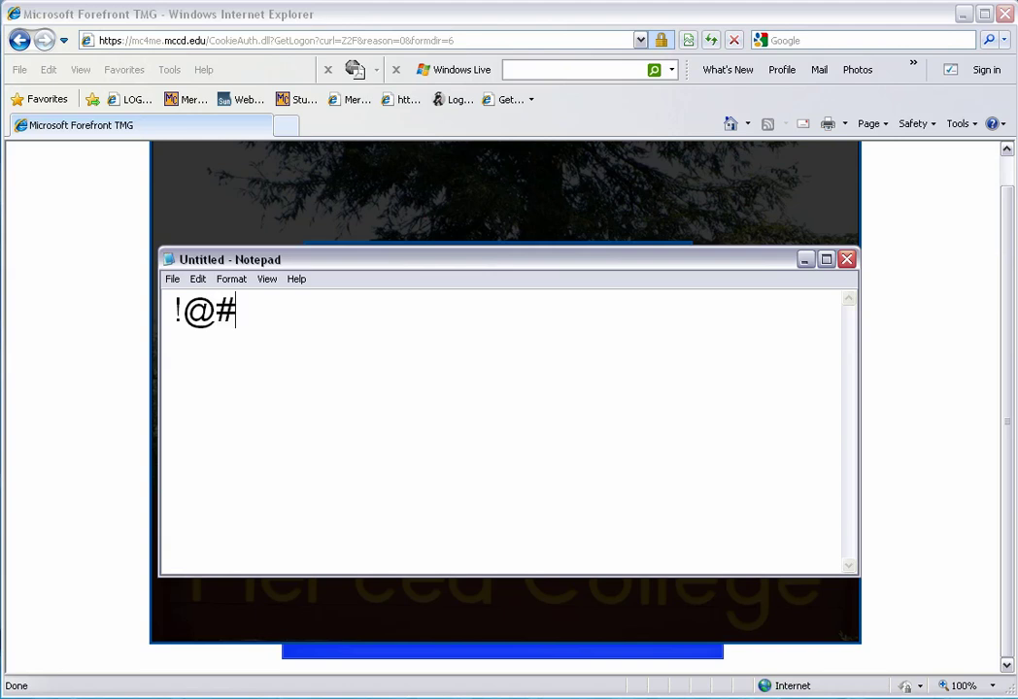
text($)
text(%;)
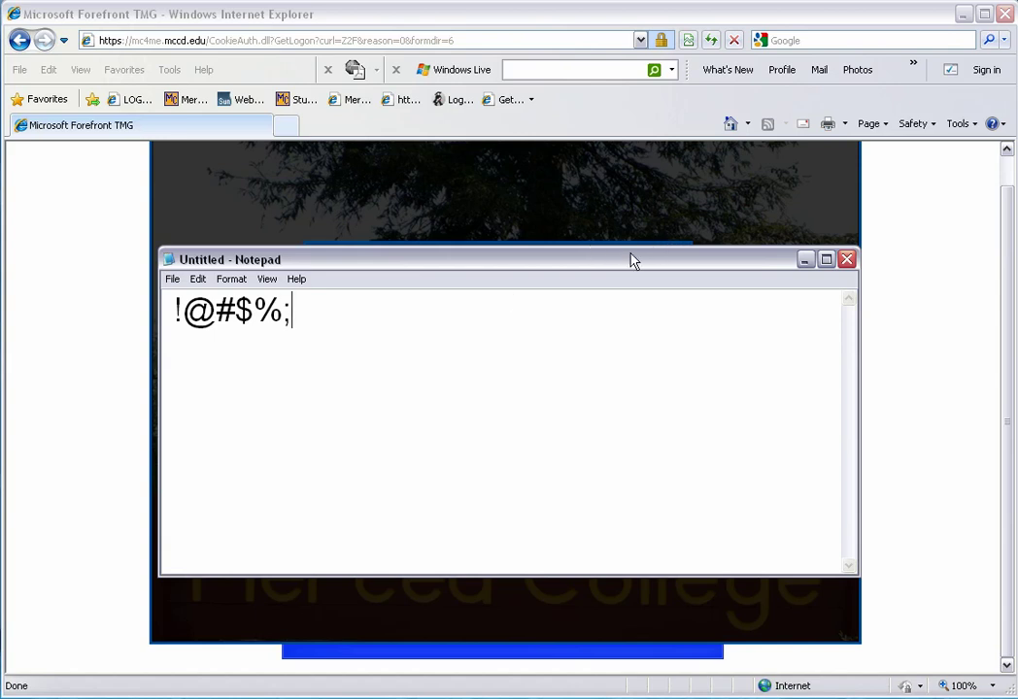
drag(648, 247, 5, 436)
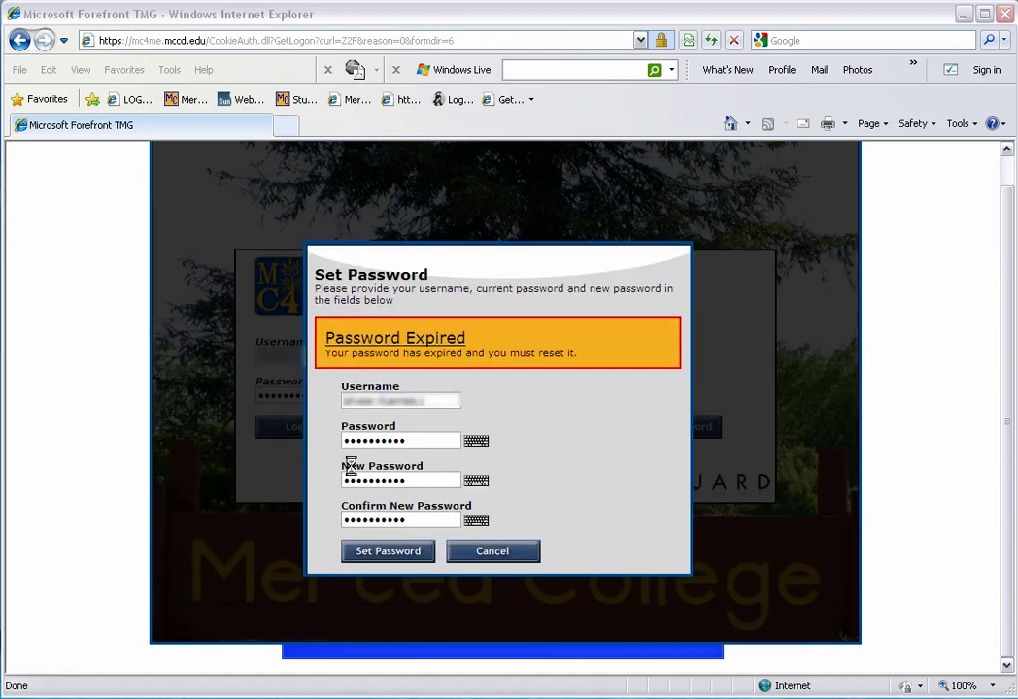
- Save the new password, return to the login page, and log on again
click(375, 554)
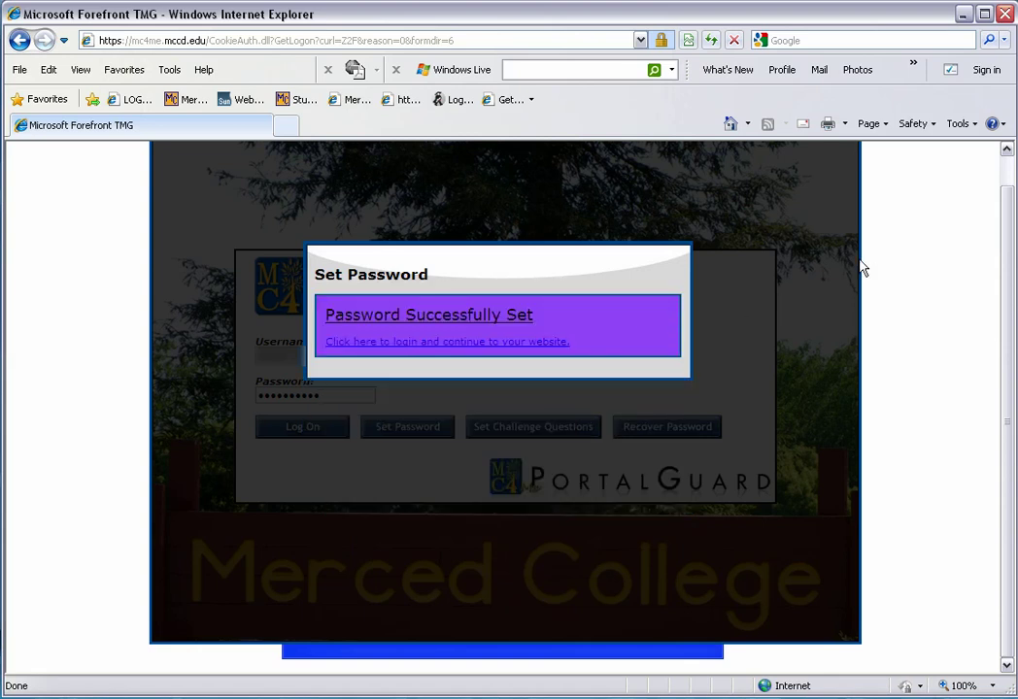
click(429, 346)
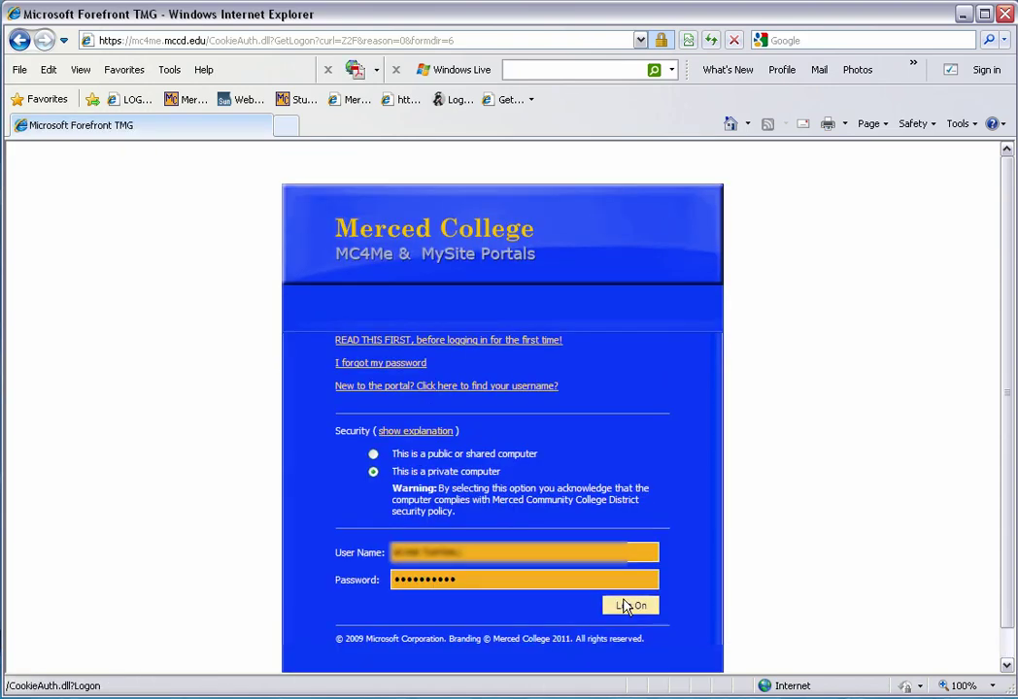
click(627, 606)
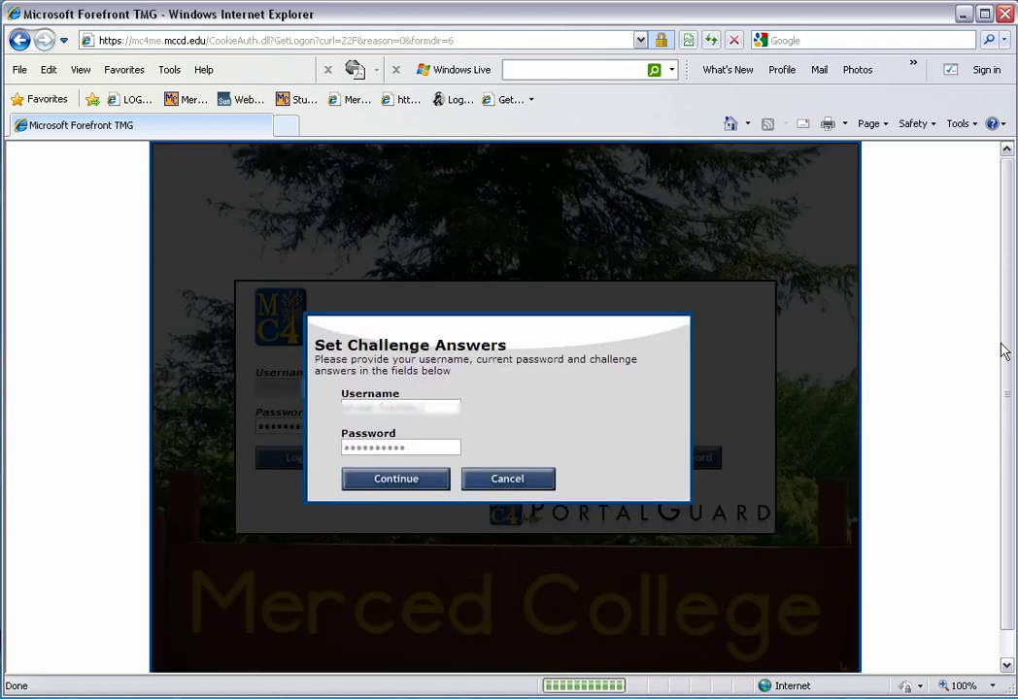
- Fill in an answer for each of the five challenge questions
key(Return)
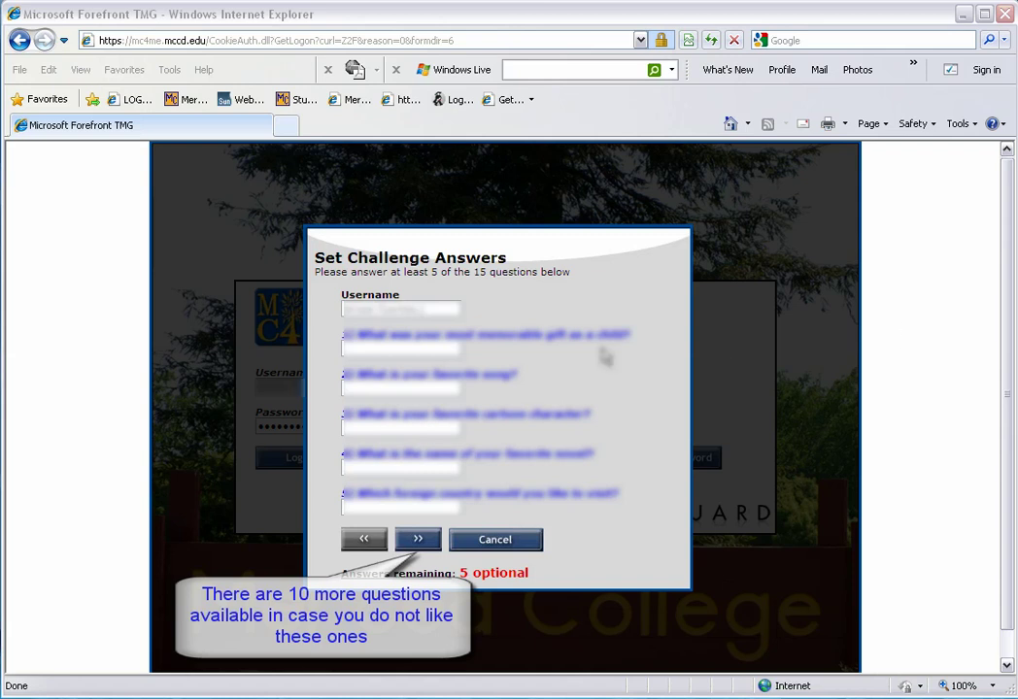
click(361, 350)
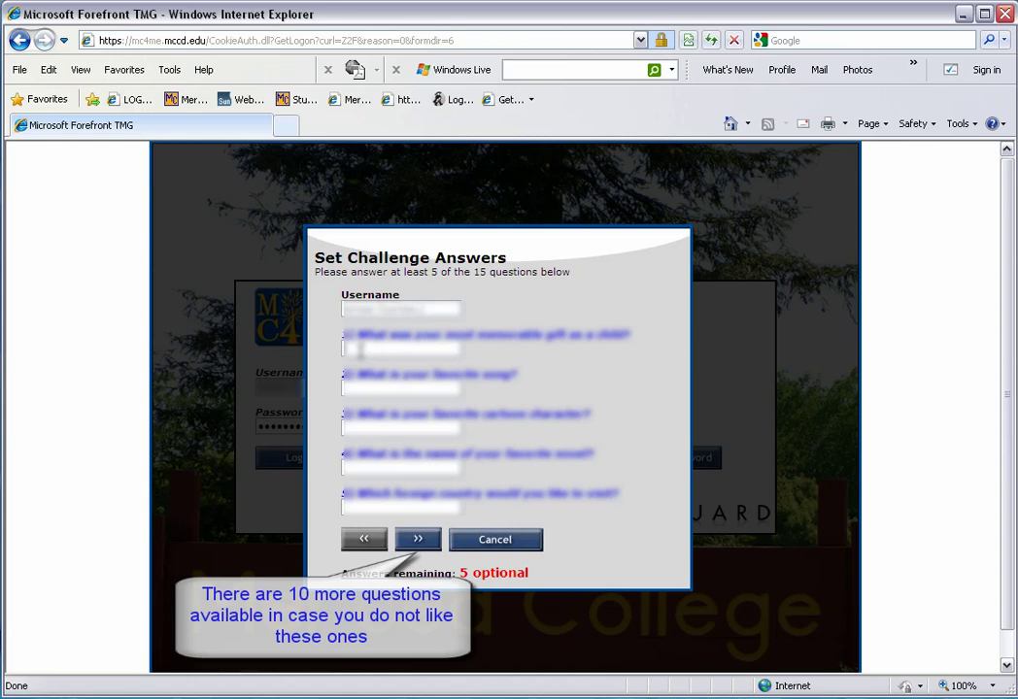
key(Tab)
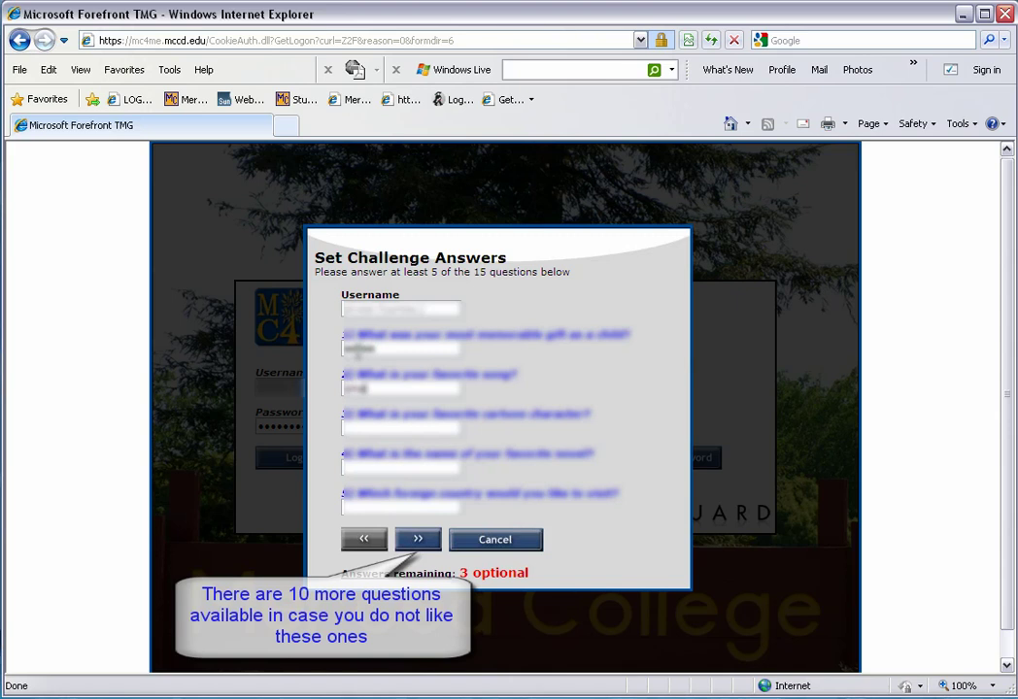
key(Tab)
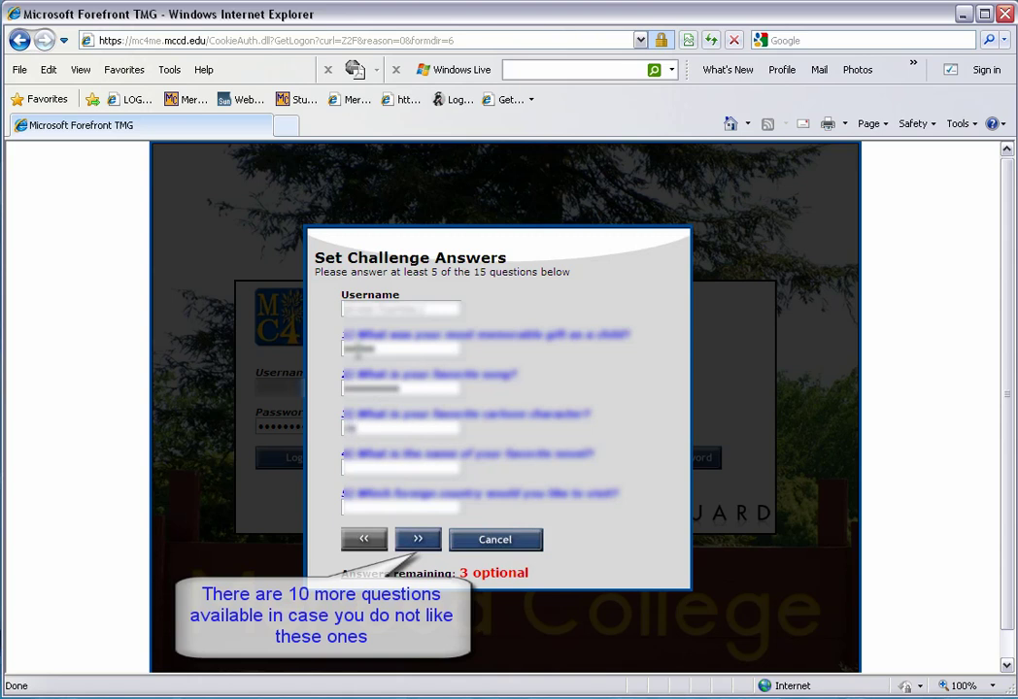
key(Tab)
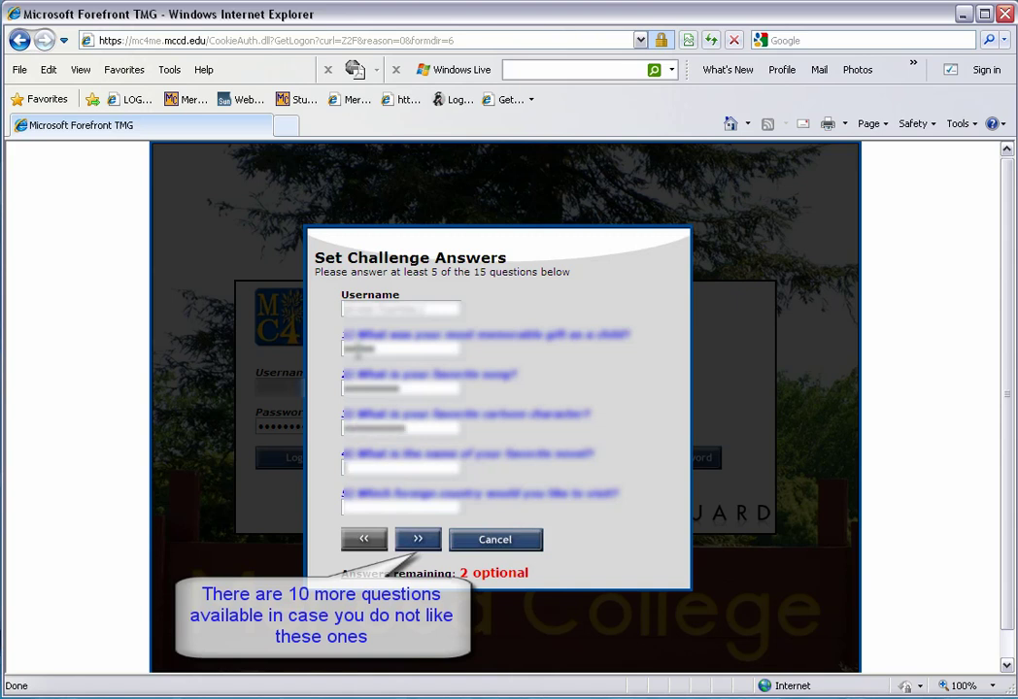
key(Tab)
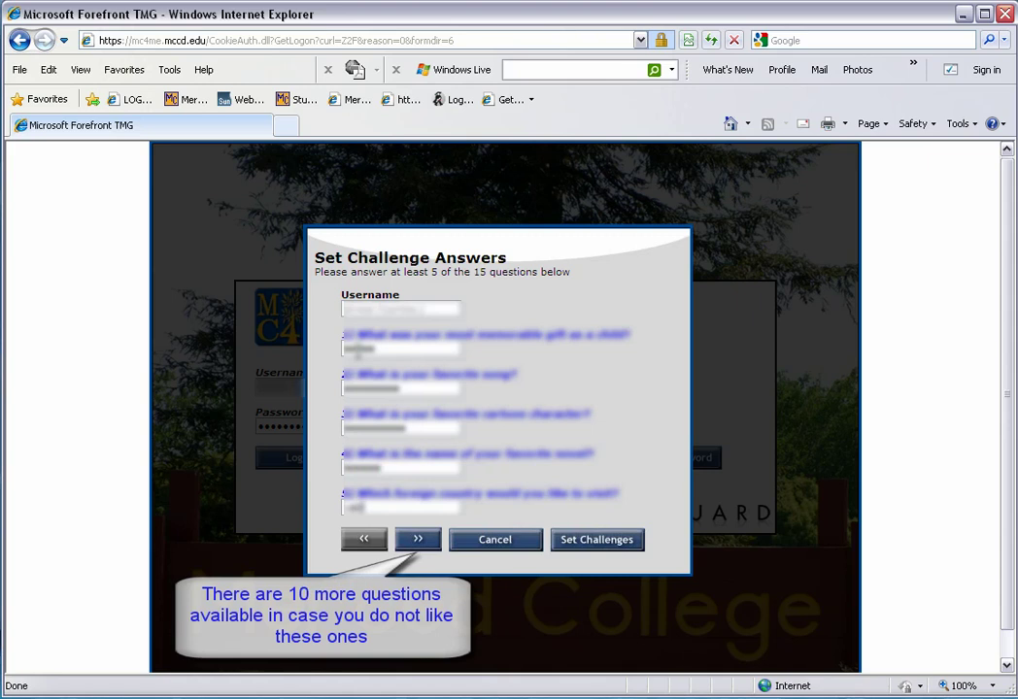
- Save the challenge answers, then resubmit the login, re-entering the password twice
click(583, 543)
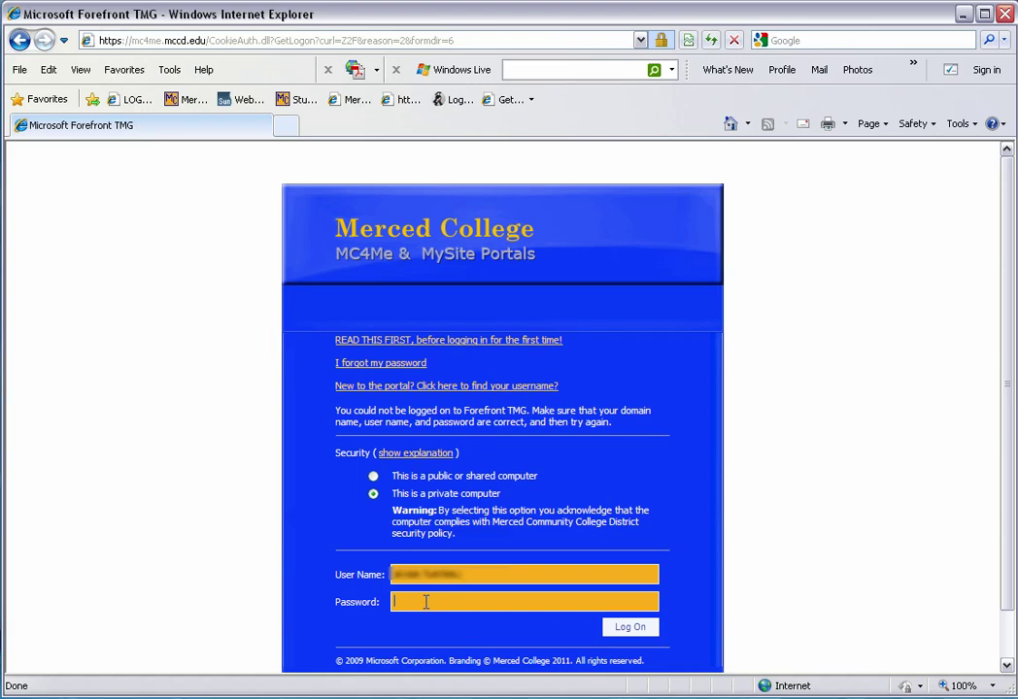
text(•••••••••)
text(•••)
key(Return)
text(•)
text(••••••)
text(•••)
key(Return)
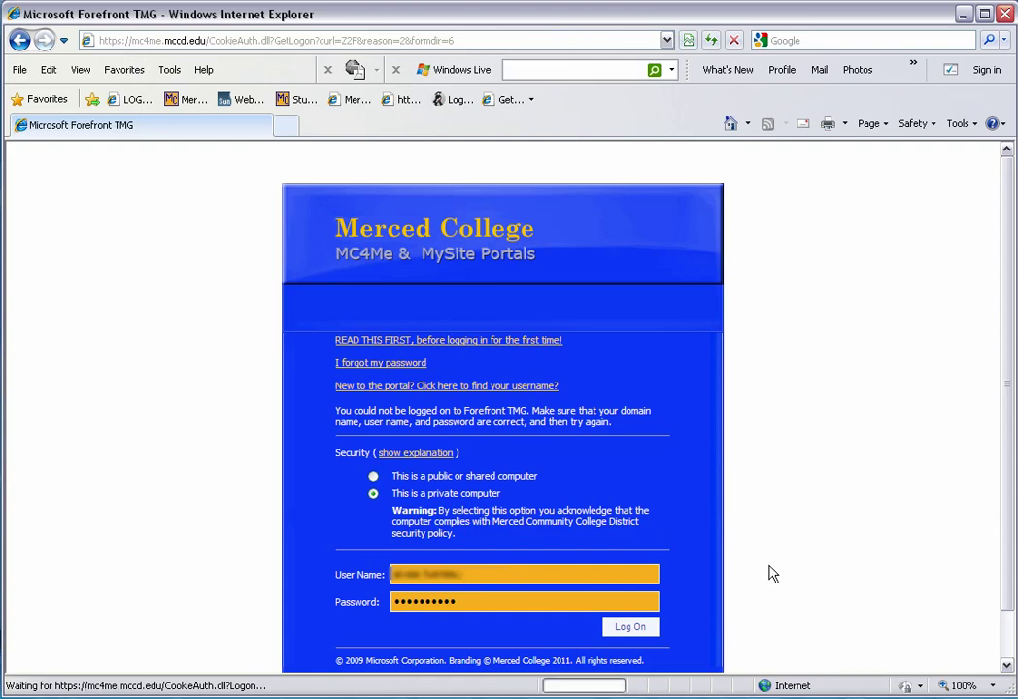